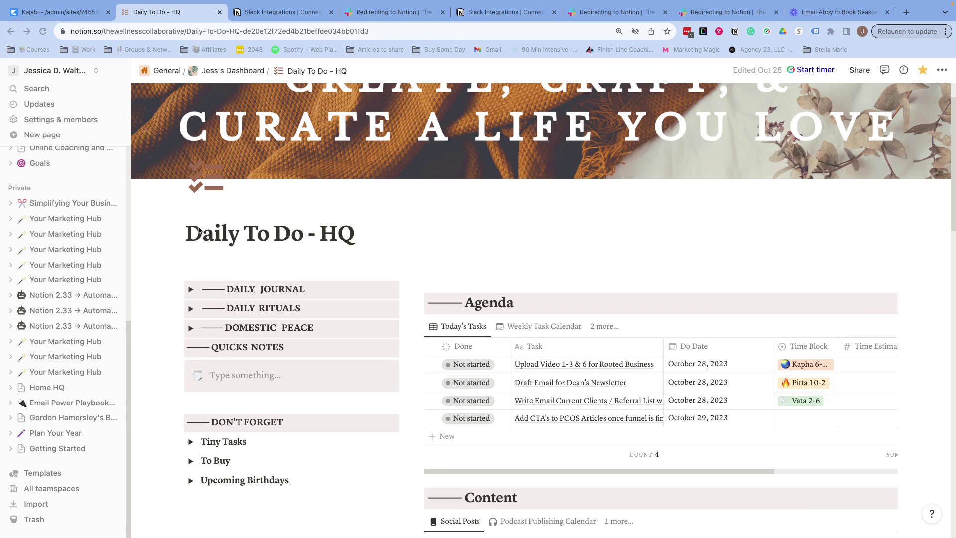
In My notifications settings, add a new Slack account for Slack notifications.
left_click(75, 120)
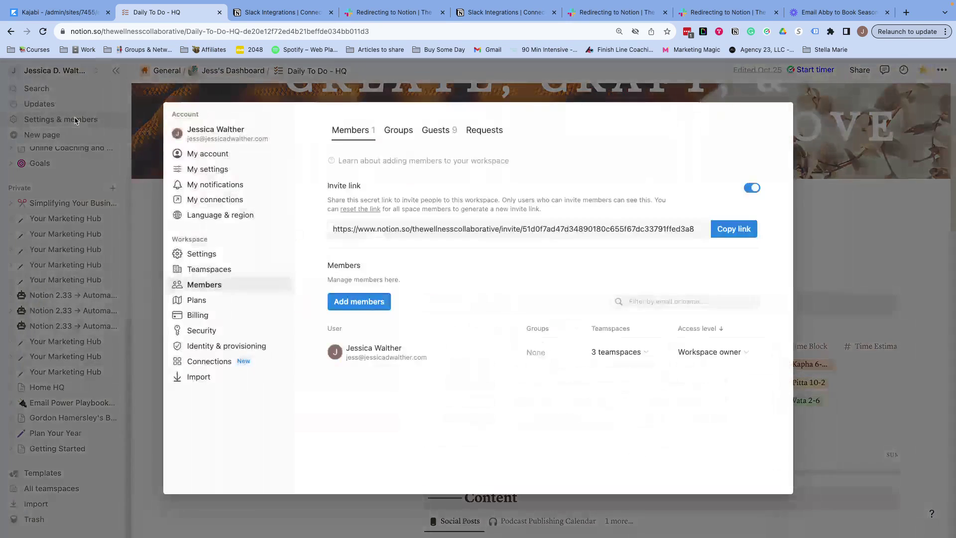
left_click(256, 186)
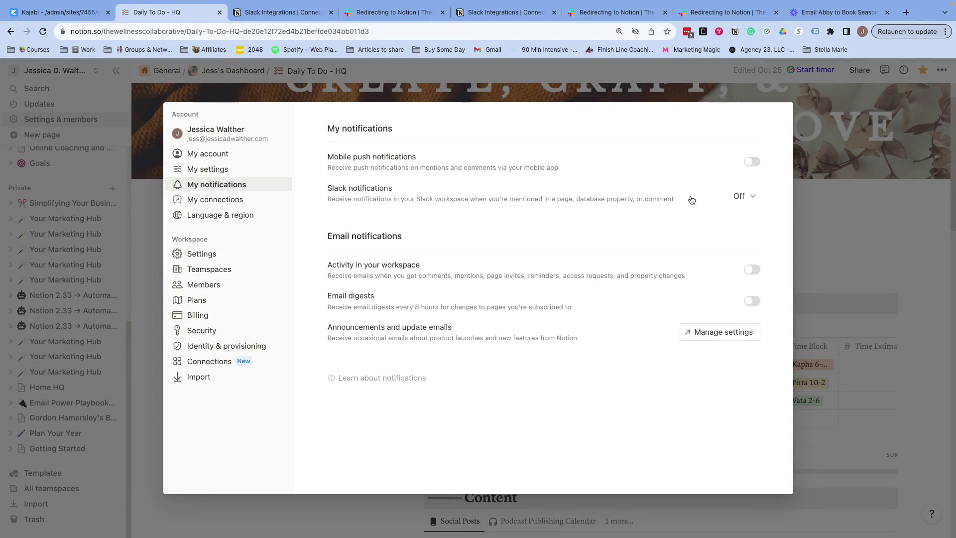
left_click(743, 196)
left_click(734, 240)
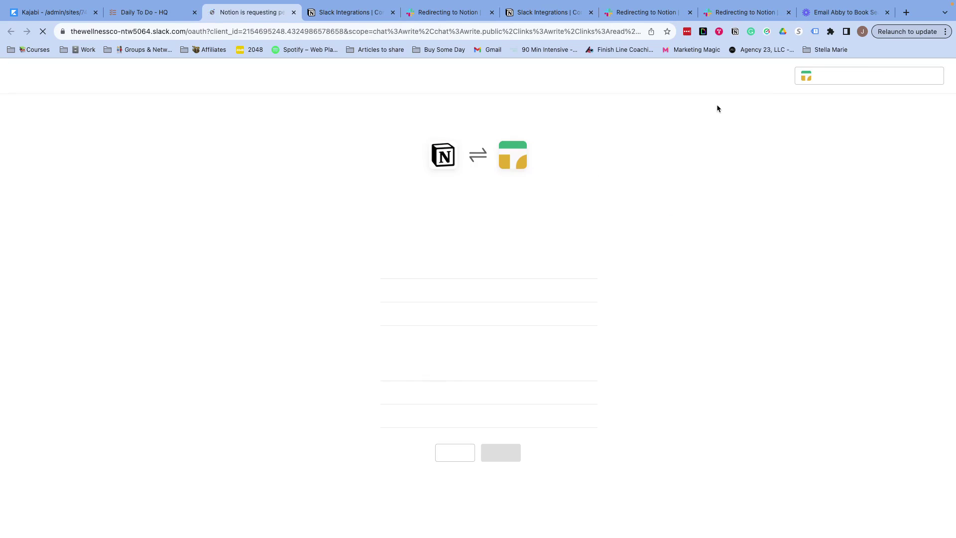
Allow Notion access to The Wellness Collaborative Slack workspace.
left_click(861, 82)
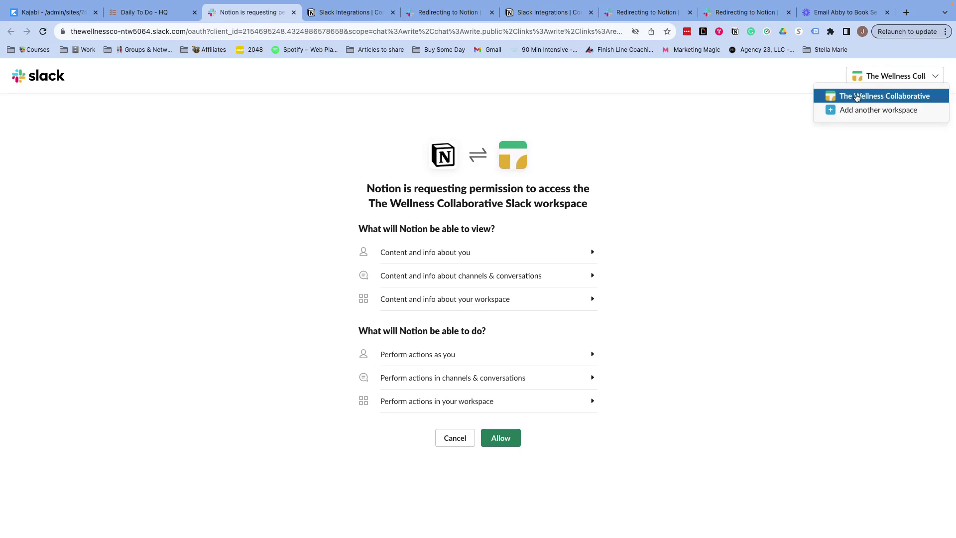
left_click(867, 94)
left_click(513, 438)
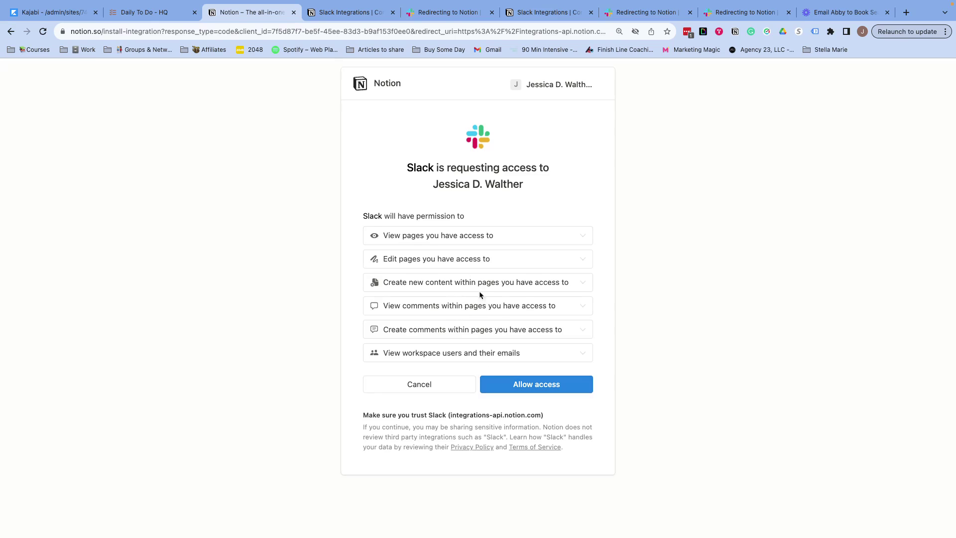
Allow Slack access to Notion so notifications go to The Wellness Collaborative.
left_click(524, 387)
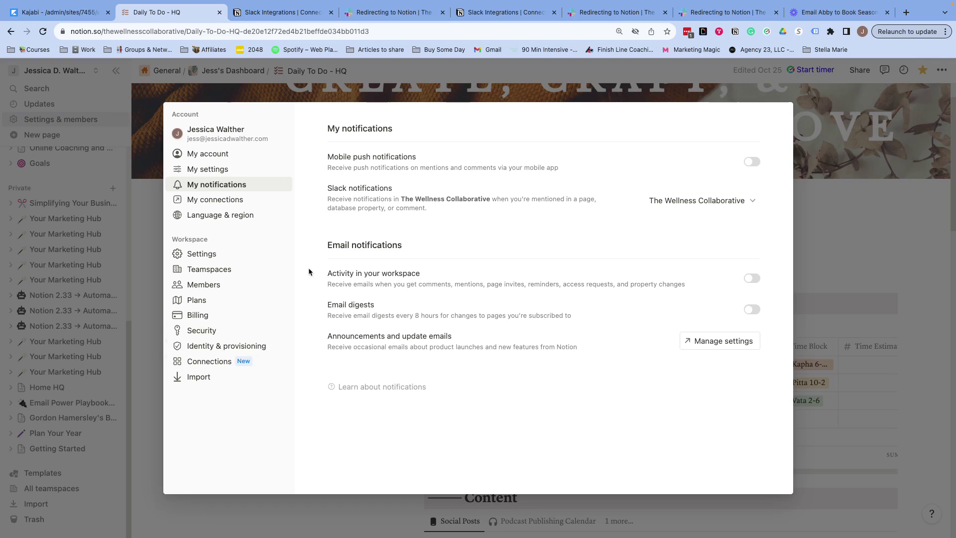
Disconnect all users from the Slack link-preview connection in workspace Connections.
left_click(245, 361)
scroll(595, 338, "down", 4)
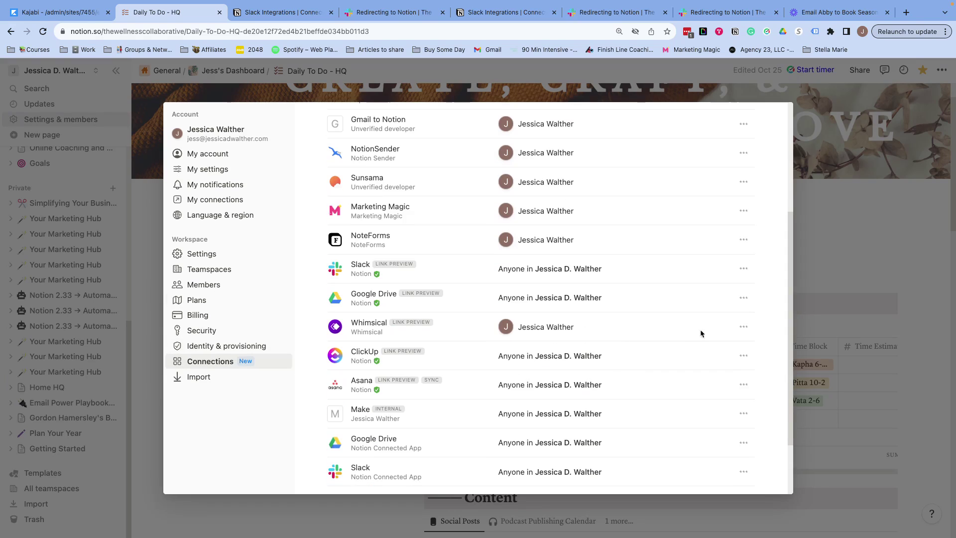
left_click(744, 270)
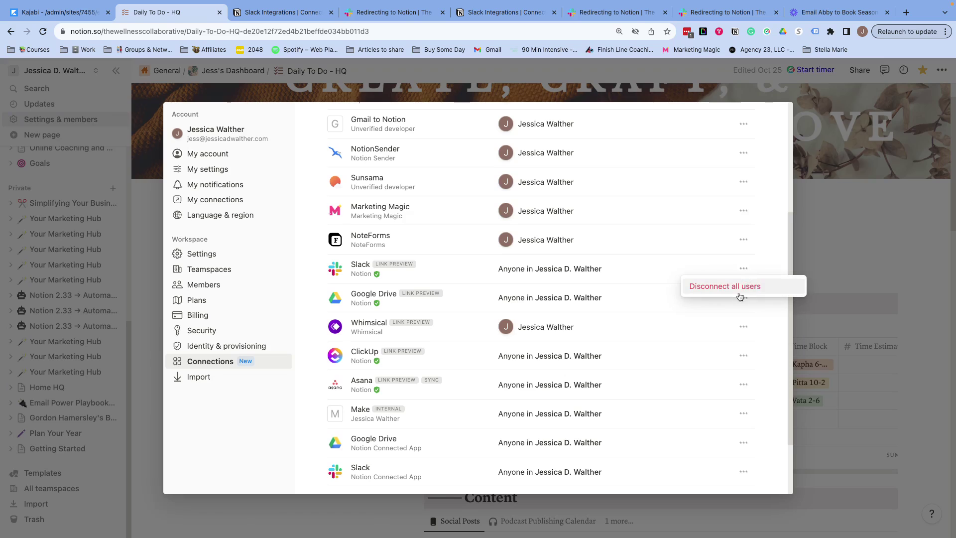
left_click(738, 292)
left_click(525, 328)
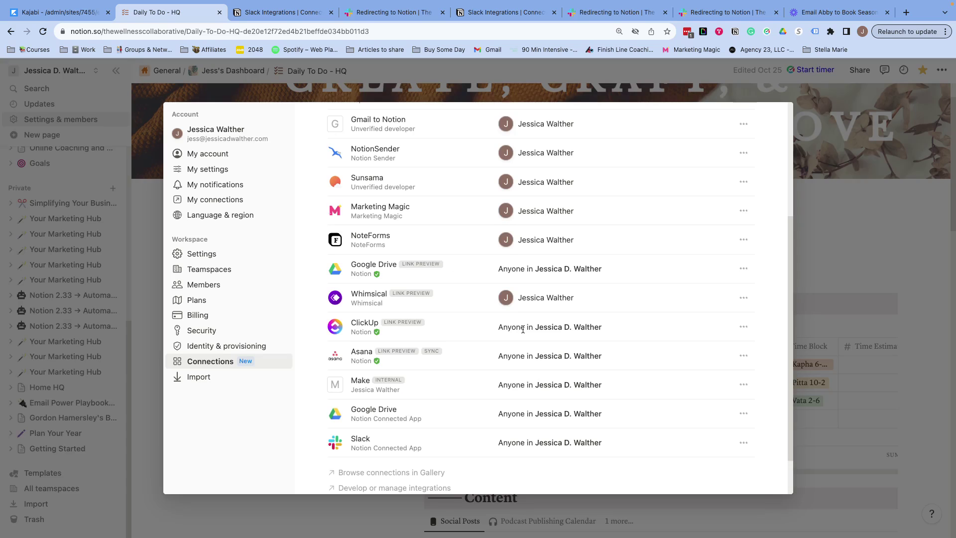
scroll(434, 411, "down", 2)
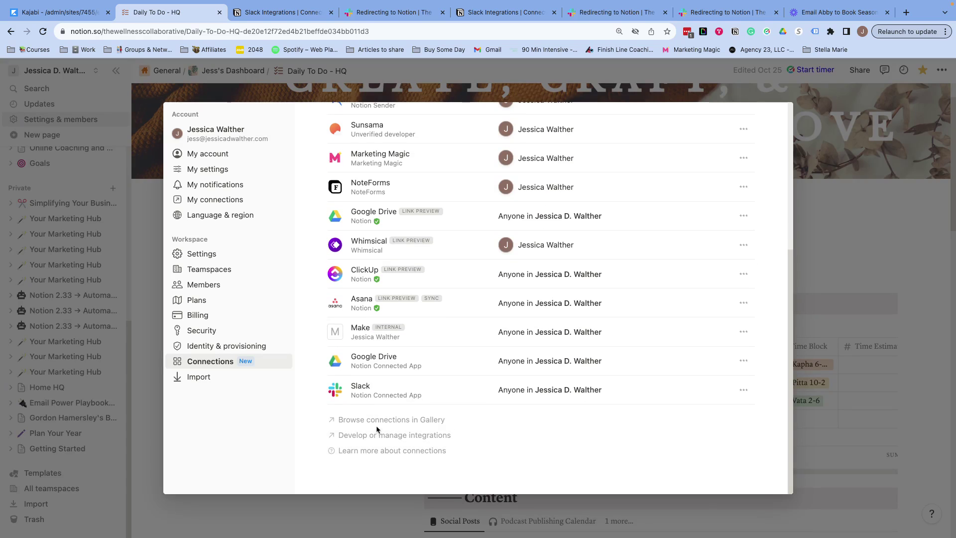
Find Slack in the integration gallery and add it to Notion.
left_click(376, 421)
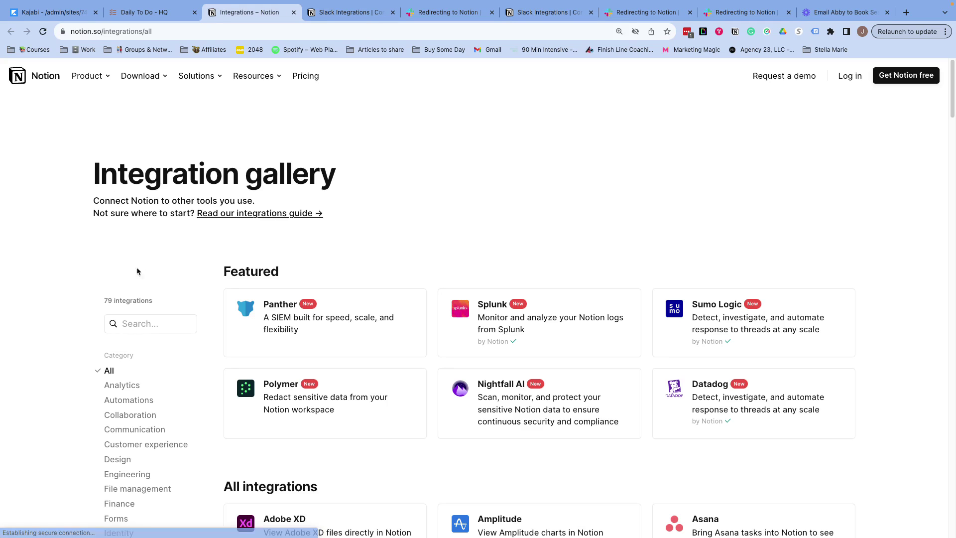
left_click(145, 323)
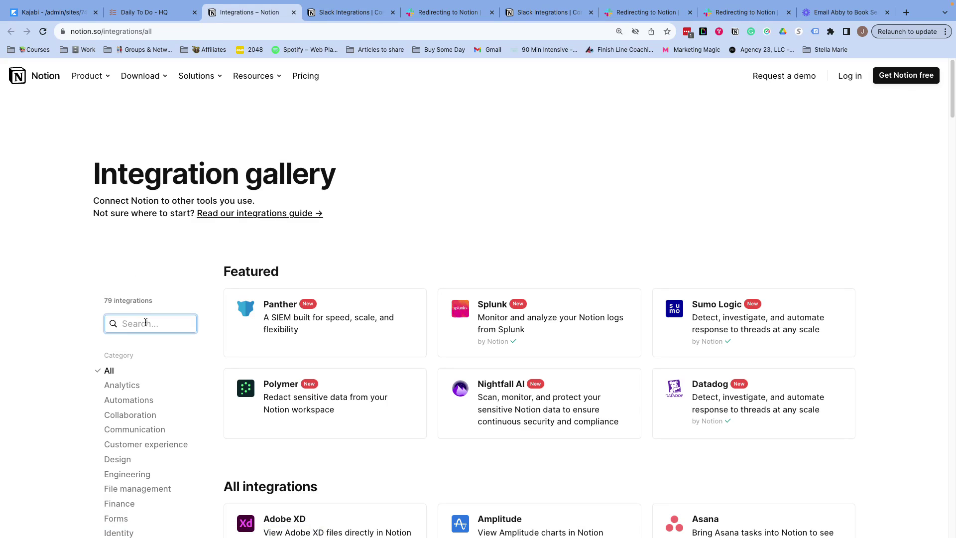
type("slak")
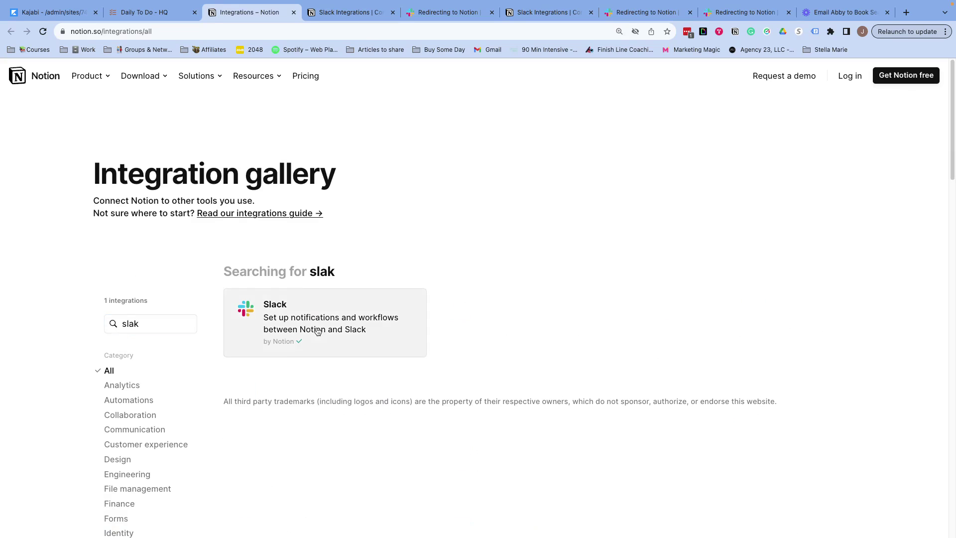
left_click(316, 329)
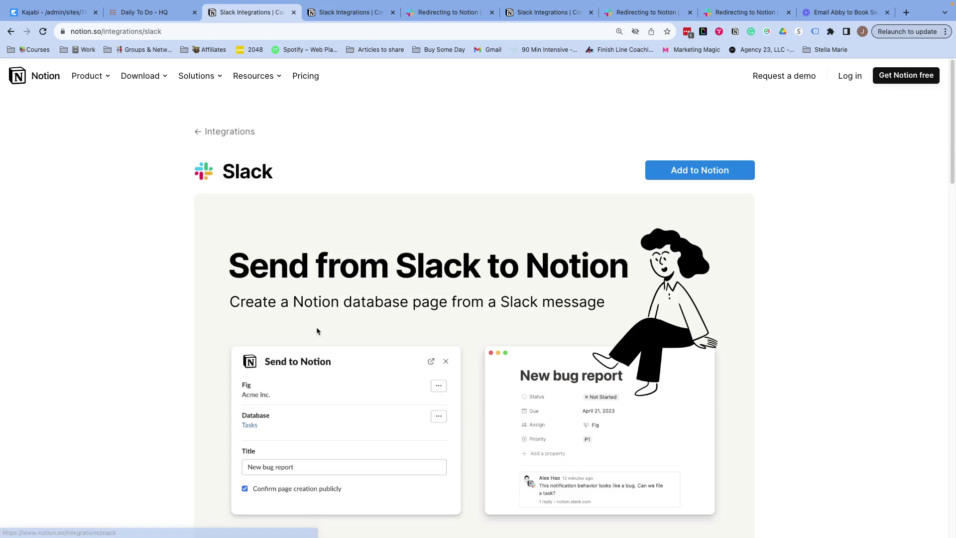
left_click(711, 170)
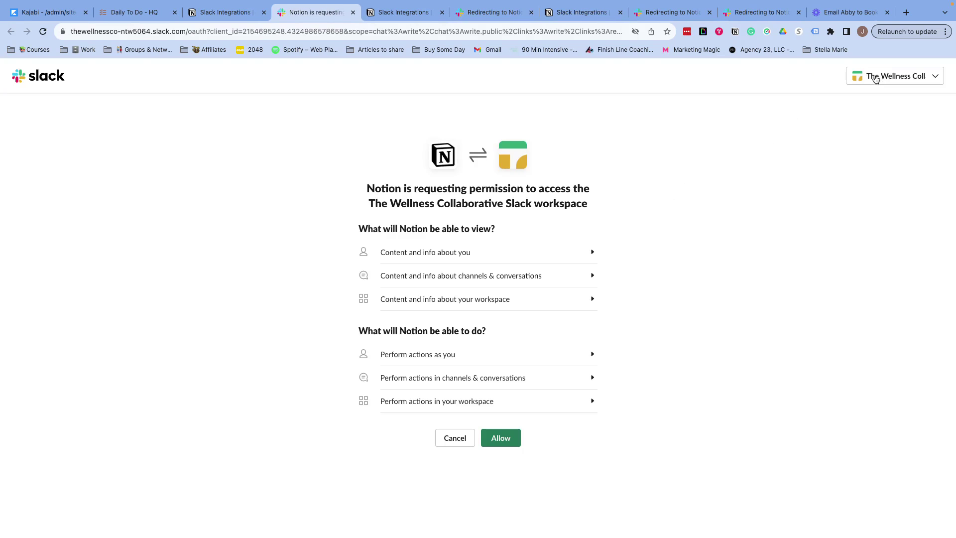
Authorize Slack for the user's own Notion workspace instead of LessStressedLife.
left_click(494, 440)
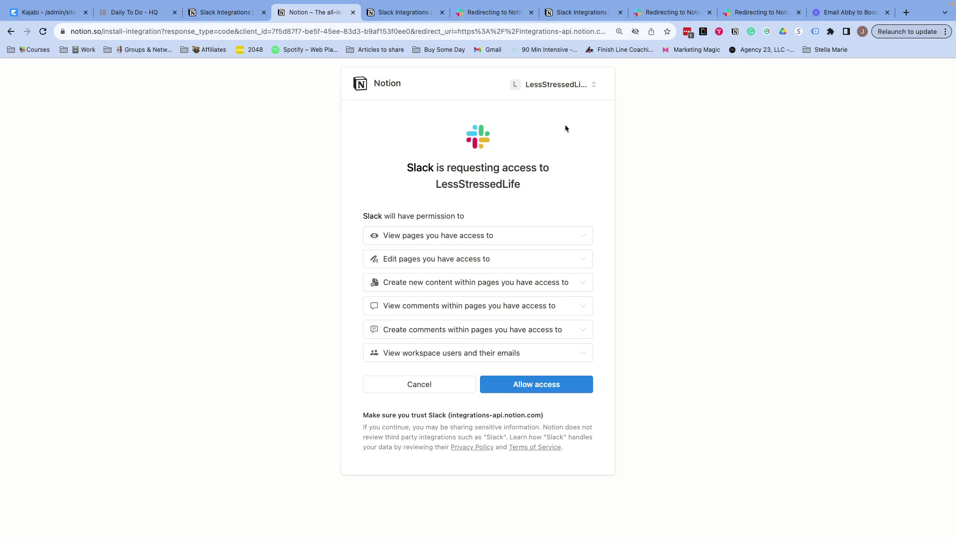
left_click(560, 85)
left_click(544, 197)
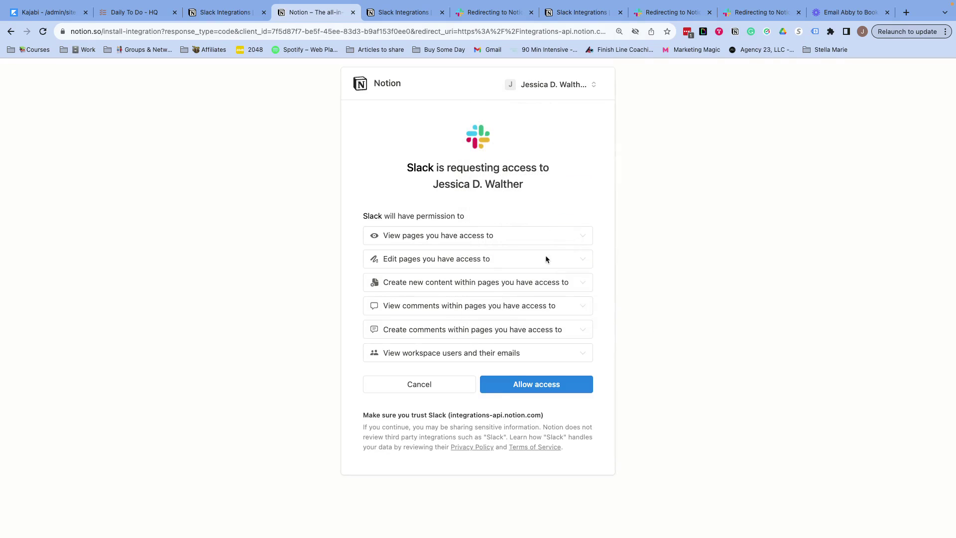
left_click(544, 384)
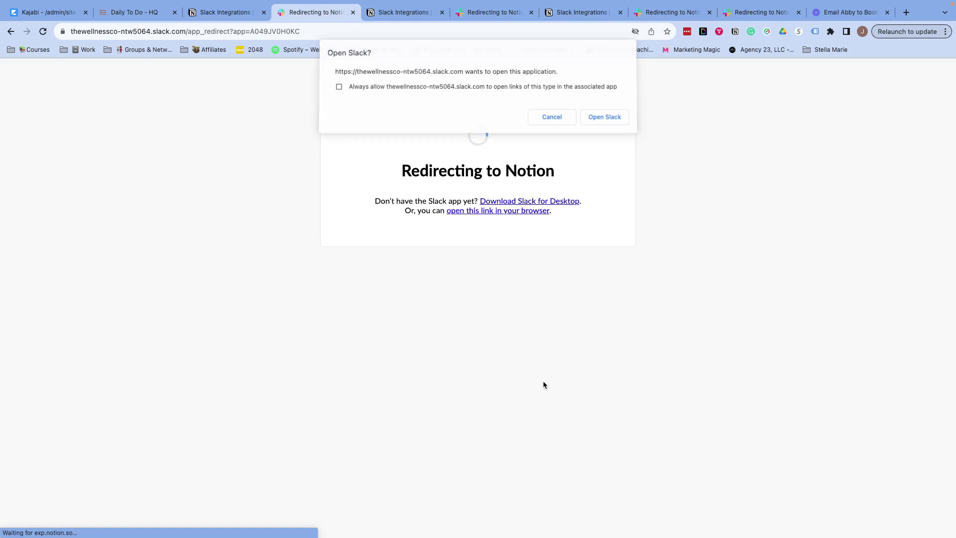
In the Slack app, go to #season-two-ideas and show more actions for the Seasons of Business message.
left_click(599, 120)
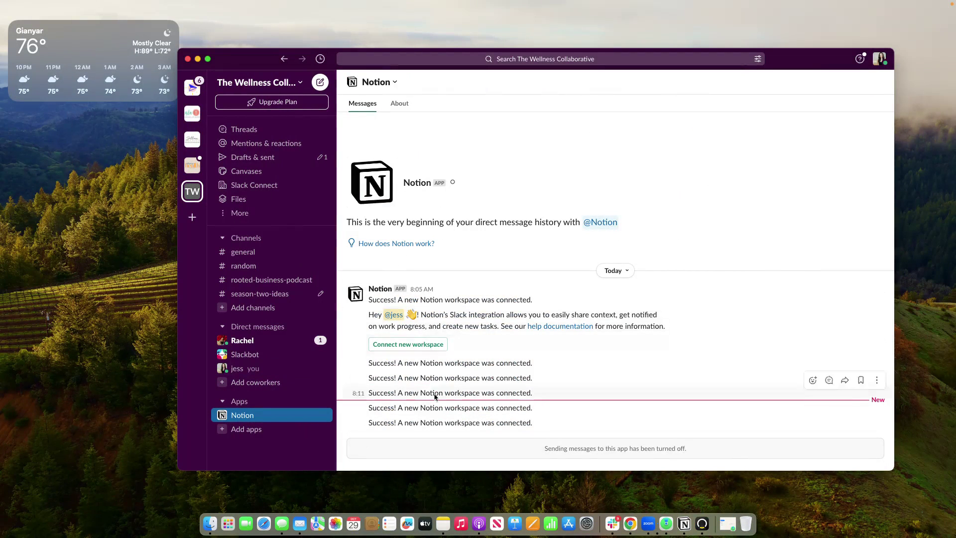
left_click(268, 278)
left_click(252, 266)
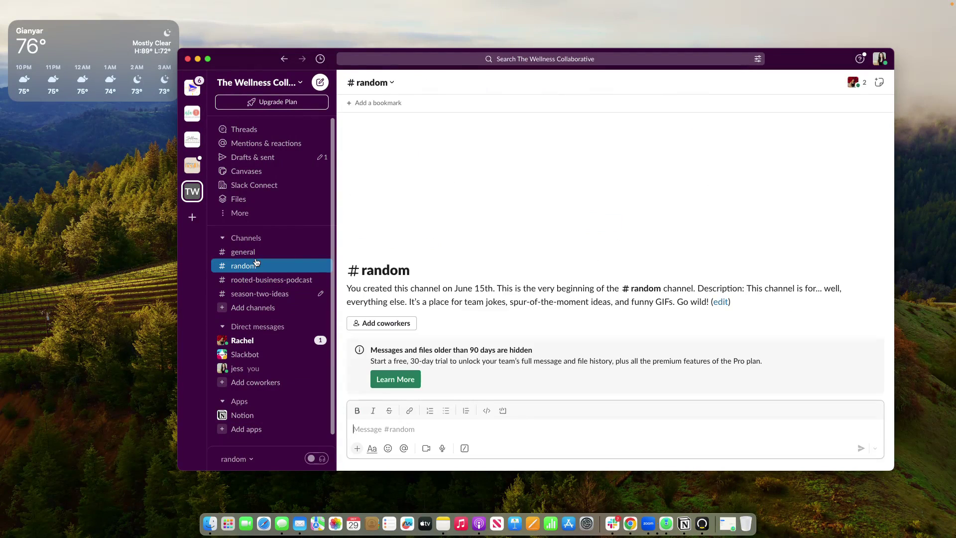
left_click(253, 256)
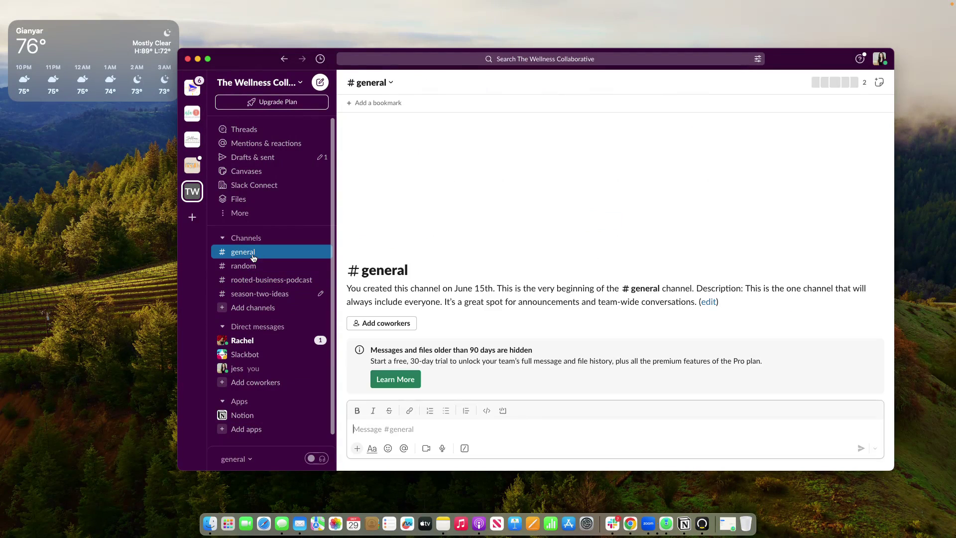
left_click(255, 294)
mouse_move(574, 301)
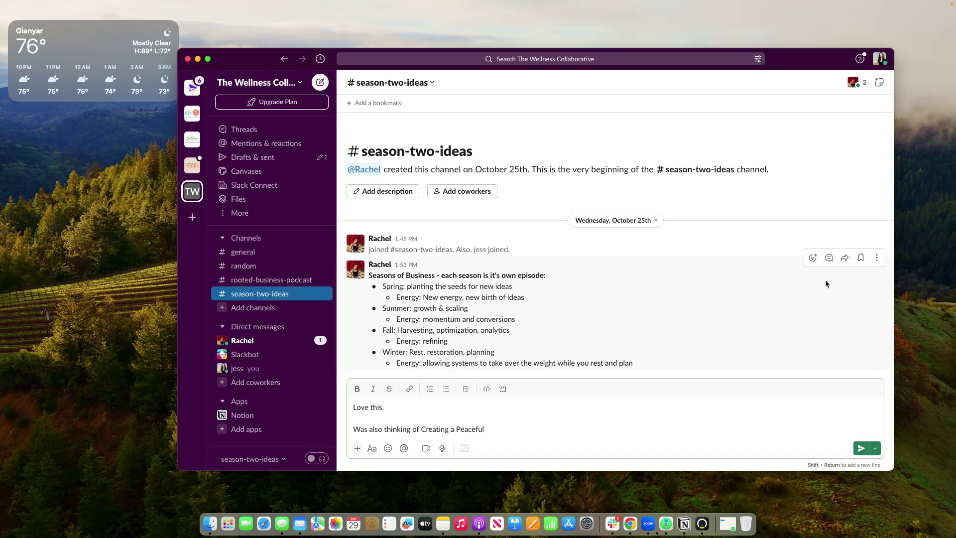
left_click(877, 259)
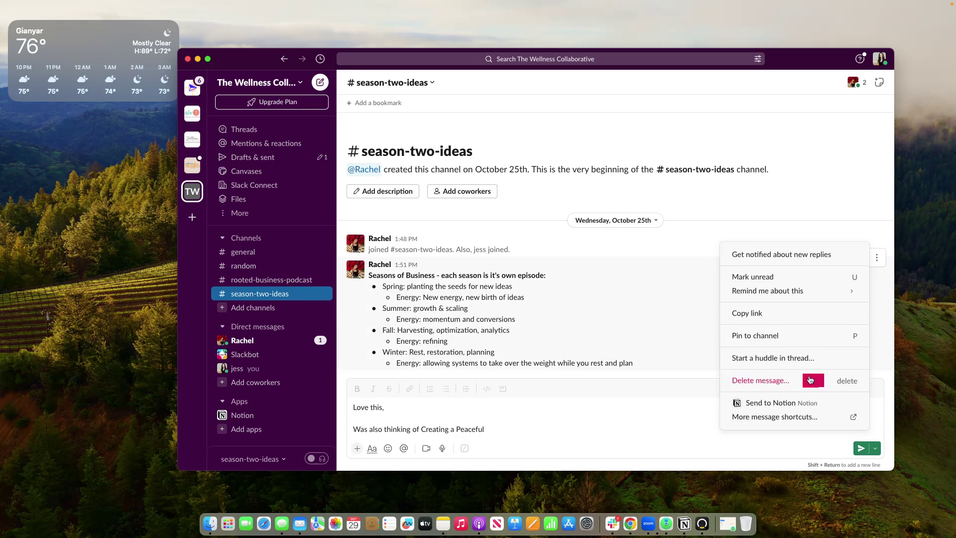
Send the message to Notion's Podcast Publishing Calendar titled 'Season 2 Ideas'.
left_click(802, 410)
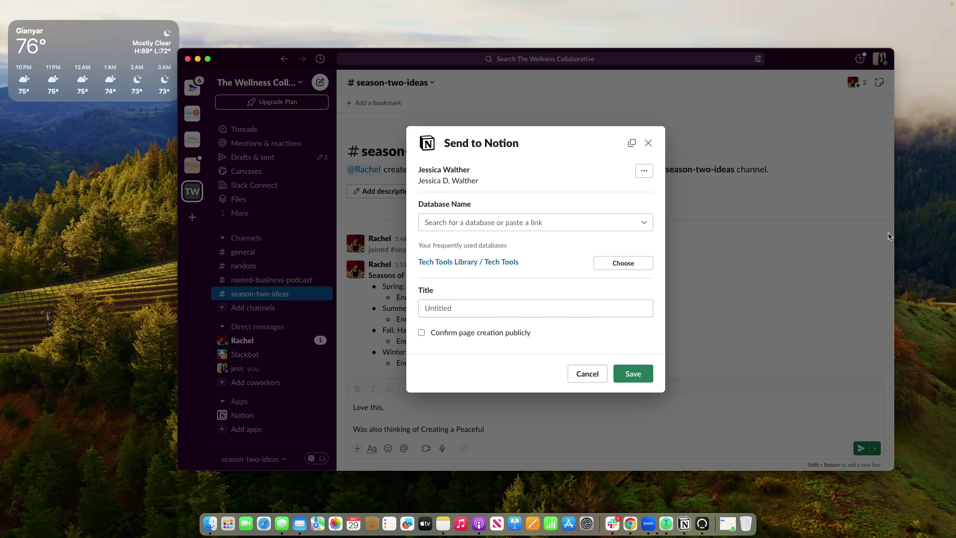
left_click(467, 222)
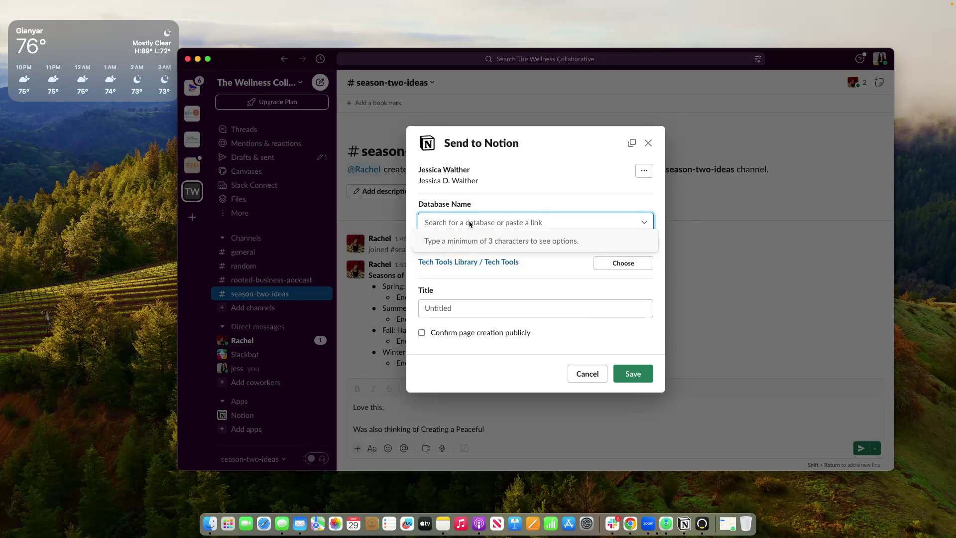
type("roo")
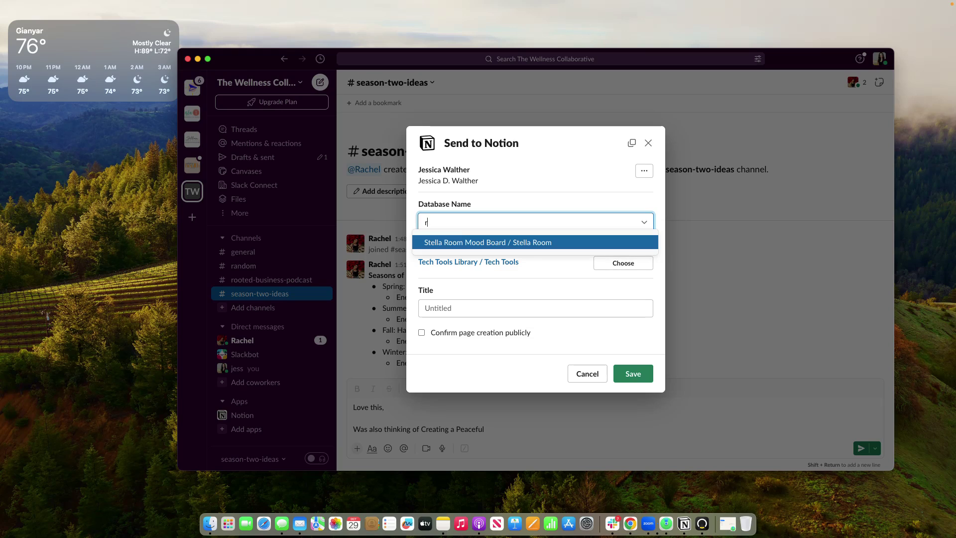
key("BackSpace")
type("podcast")
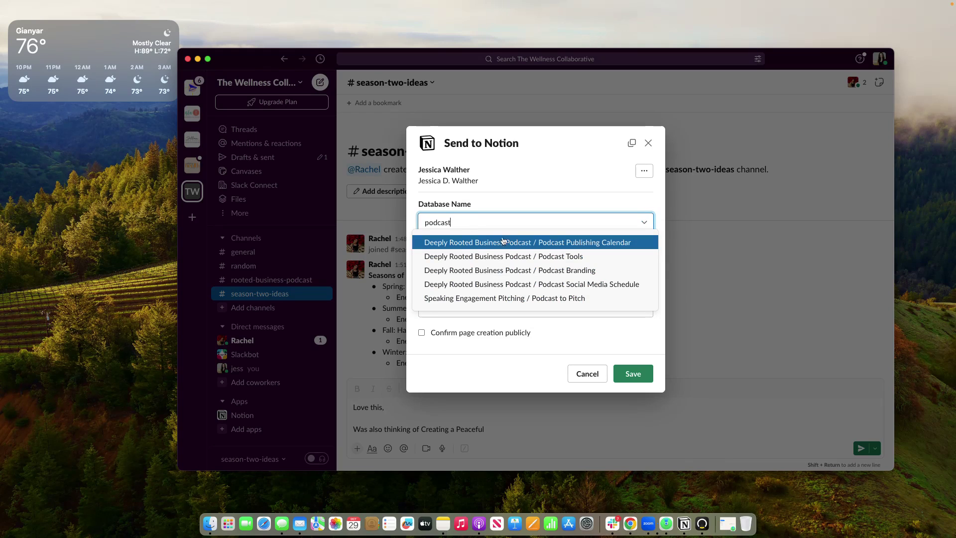
left_click(504, 243)
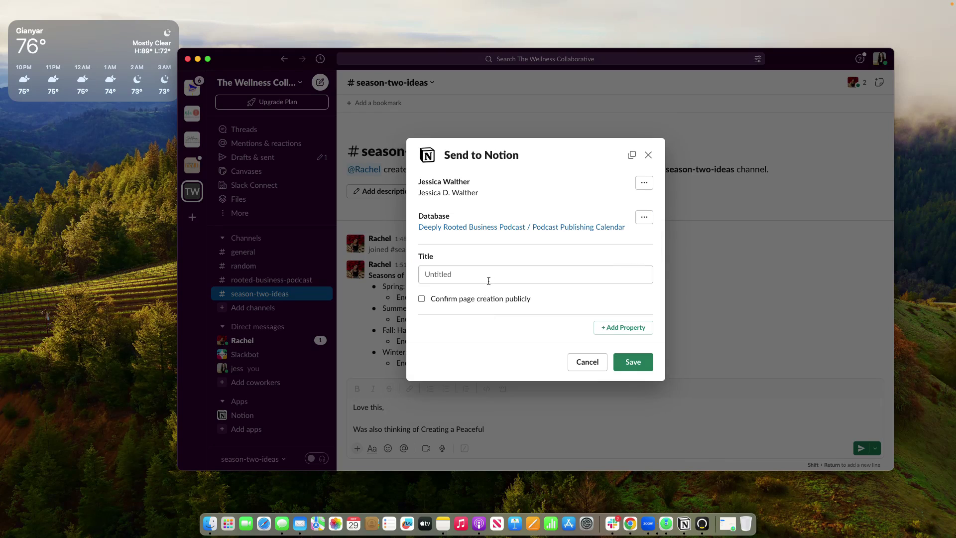
left_click(491, 275)
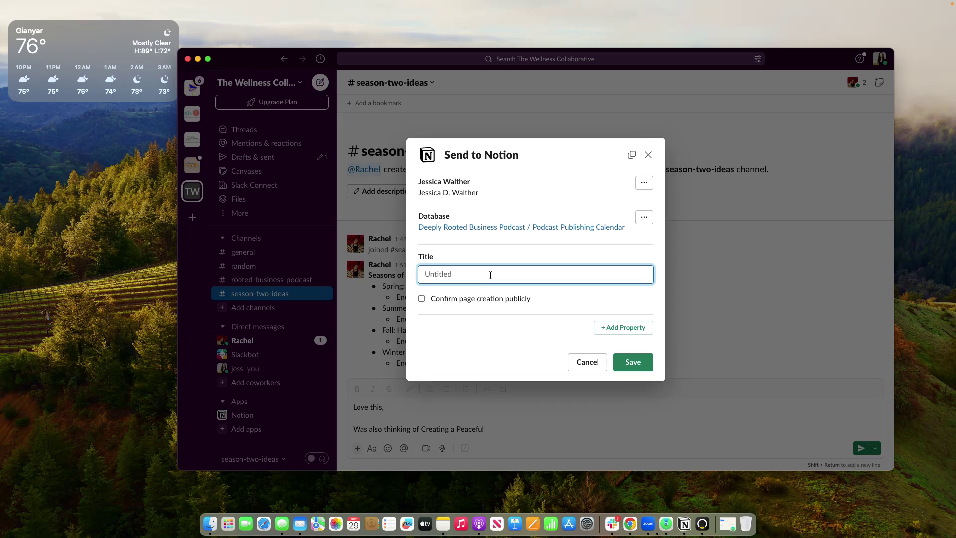
type("Season 2 Ideas")
Add a Status property set to Need to Outline and save the page.
left_click(622, 329)
left_click(560, 324)
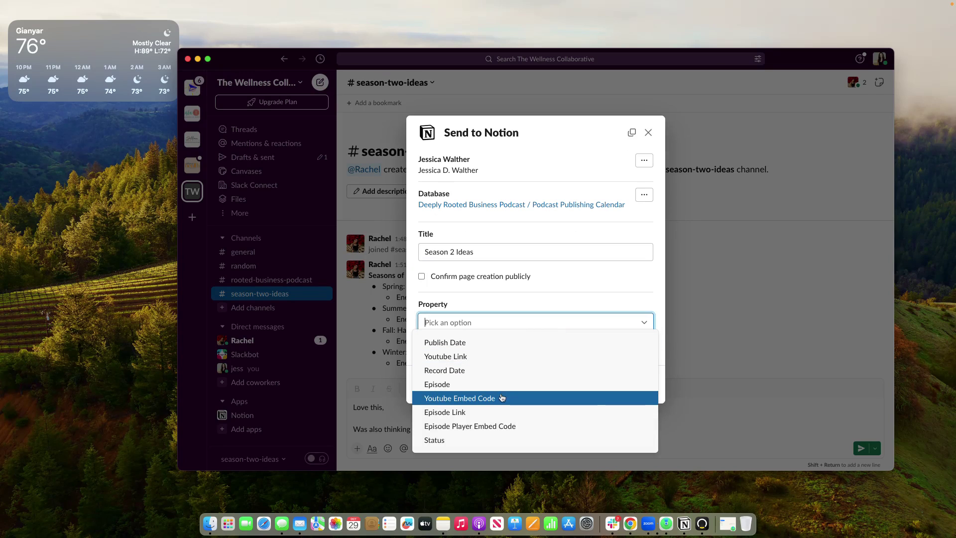
left_click(496, 440)
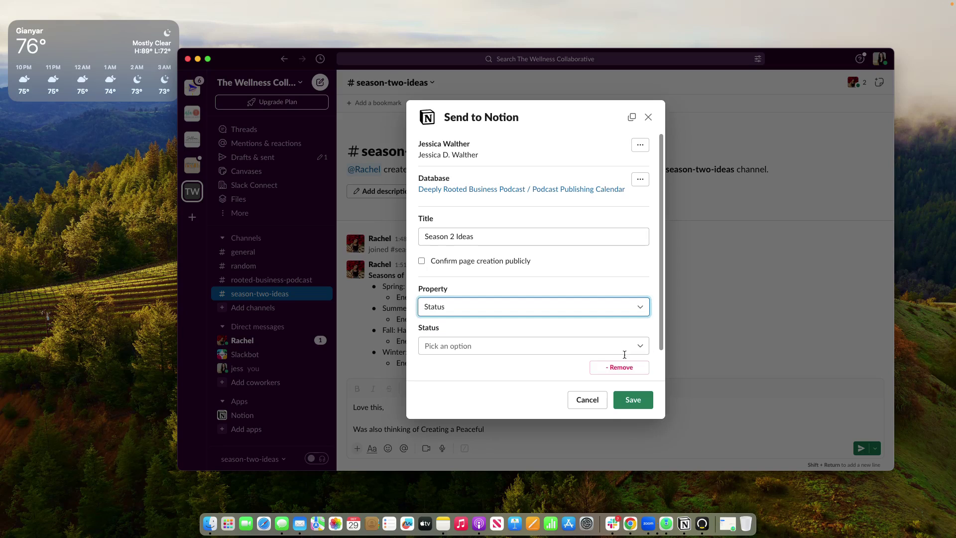
left_click(504, 345)
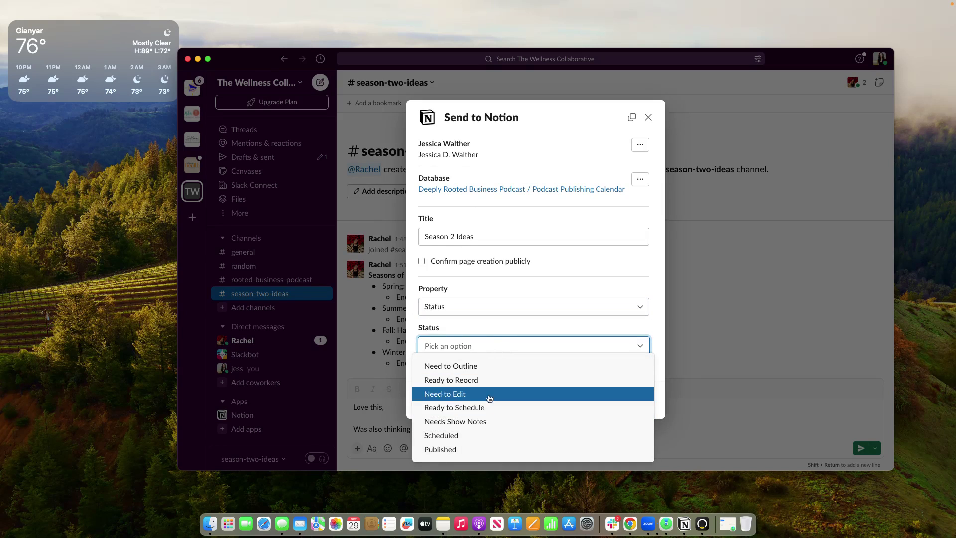
left_click(487, 367)
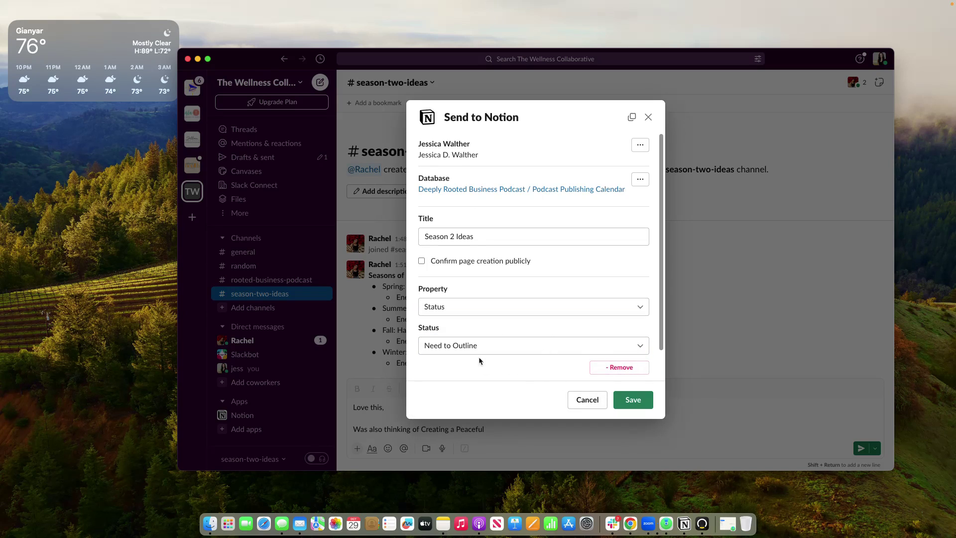
left_click(633, 400)
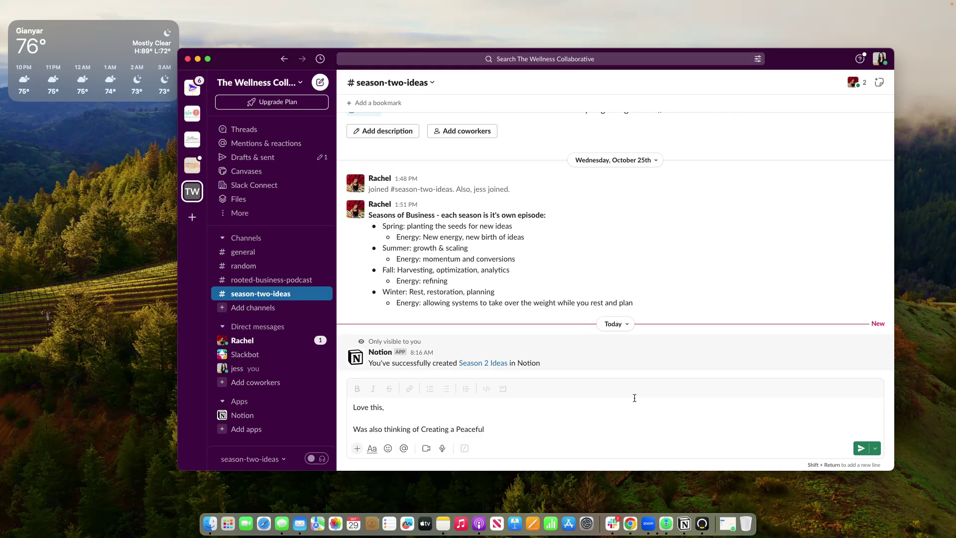
Open the Season 2 Ideas page and review its status and attached Slack message.
left_click(482, 362)
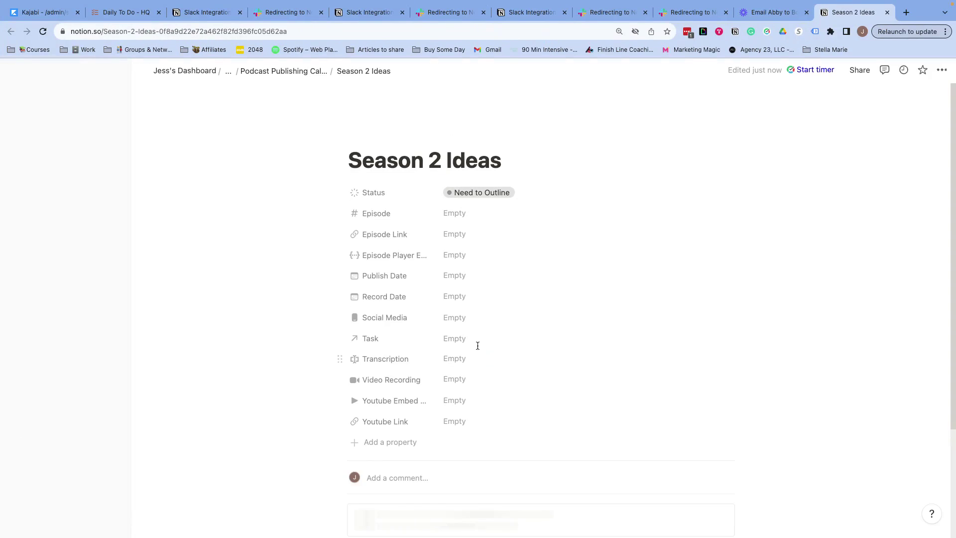
scroll(459, 360, "down", 3)
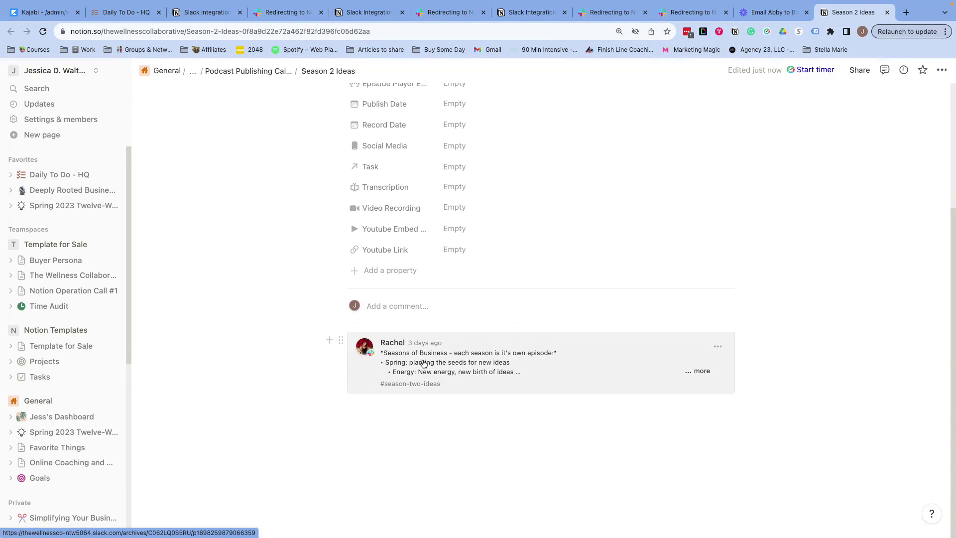
scroll(444, 219, "up", 5)
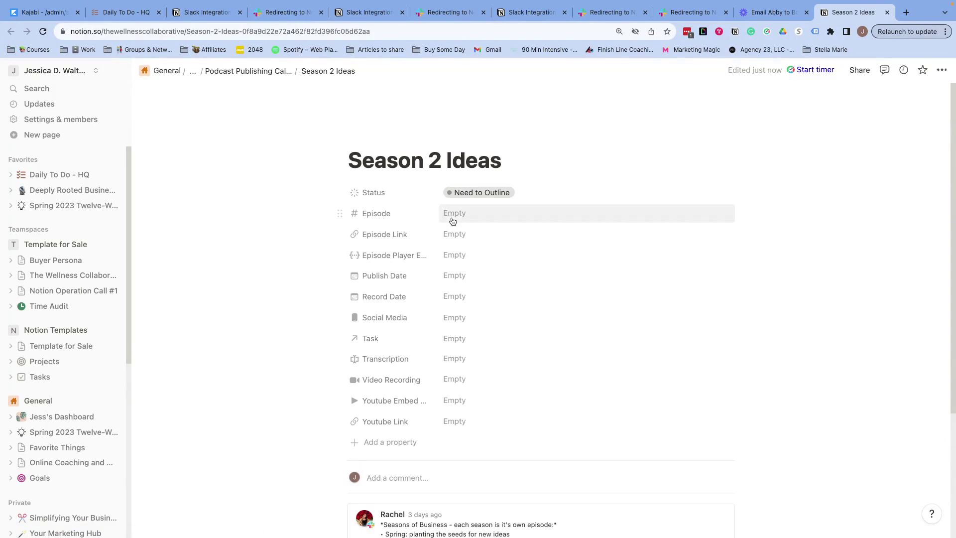